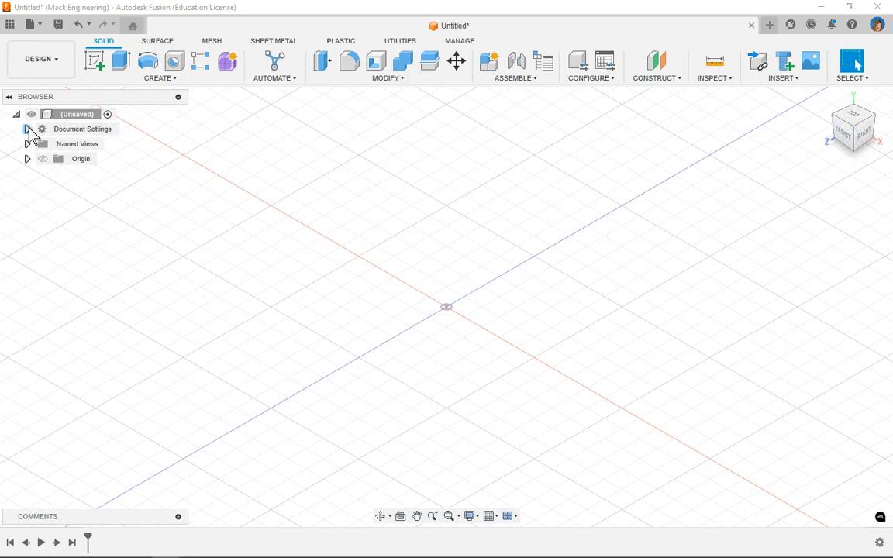
Expand the document settings to check the active units, and expand the Origin folder to list its axes and planes
left_click(27, 130)
mouse_move(90, 147)
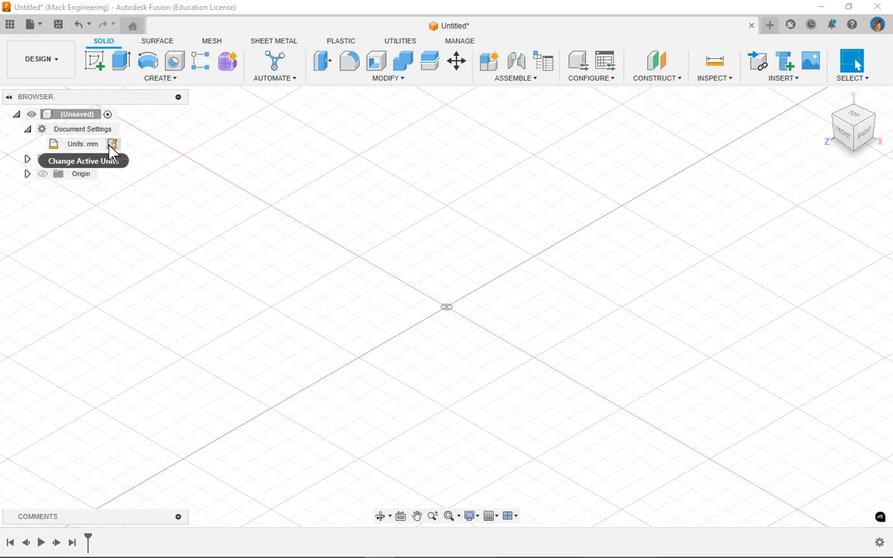
left_click(27, 174)
Look through the designs stored in the Unit 1 folder of IED Designs to check the file naming, and close the list
left_click(10, 24)
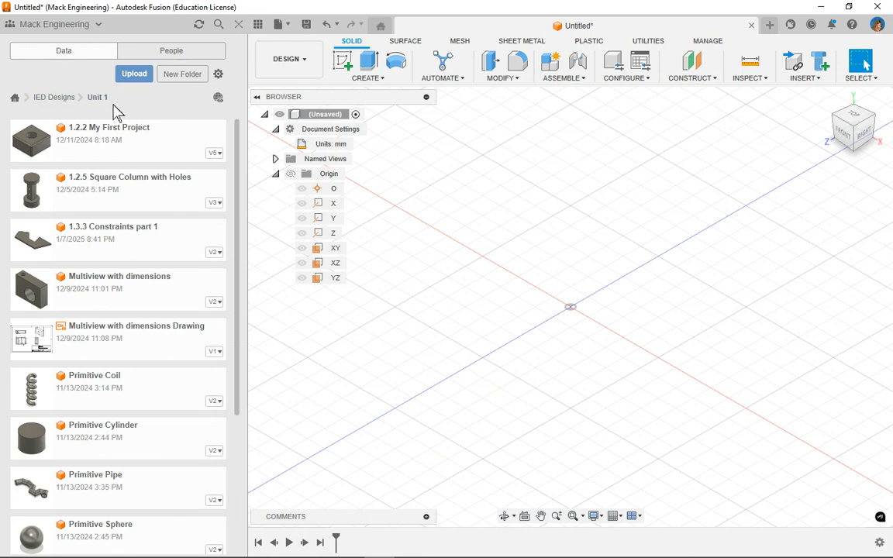
scroll(154, 261, "down", 5)
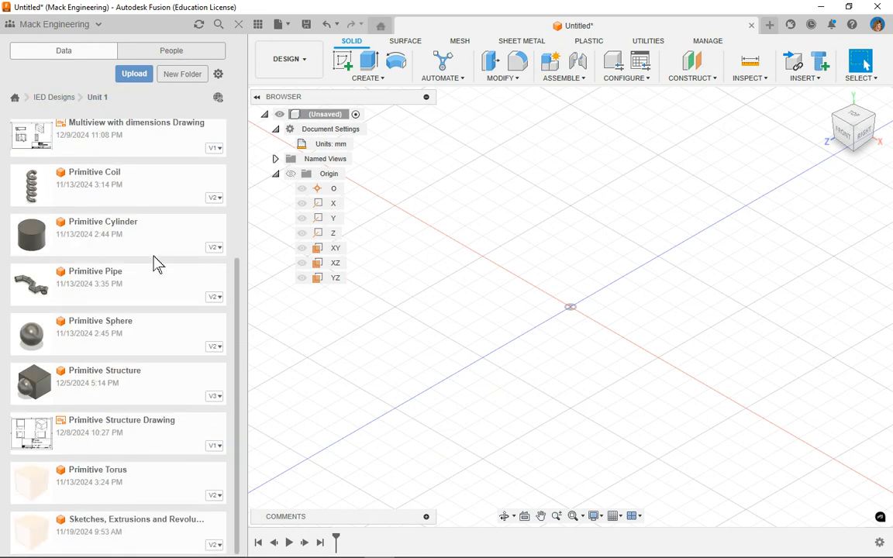
scroll(154, 264, "up", 5)
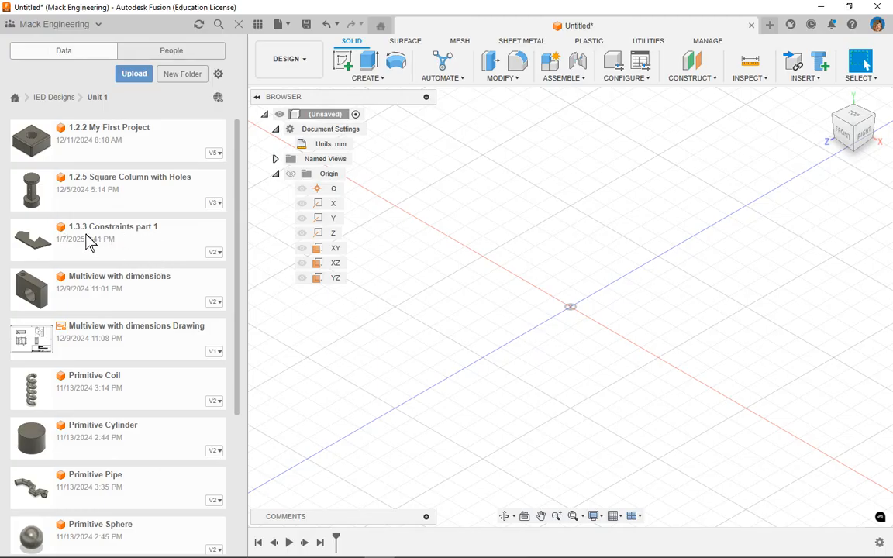
left_click(238, 25)
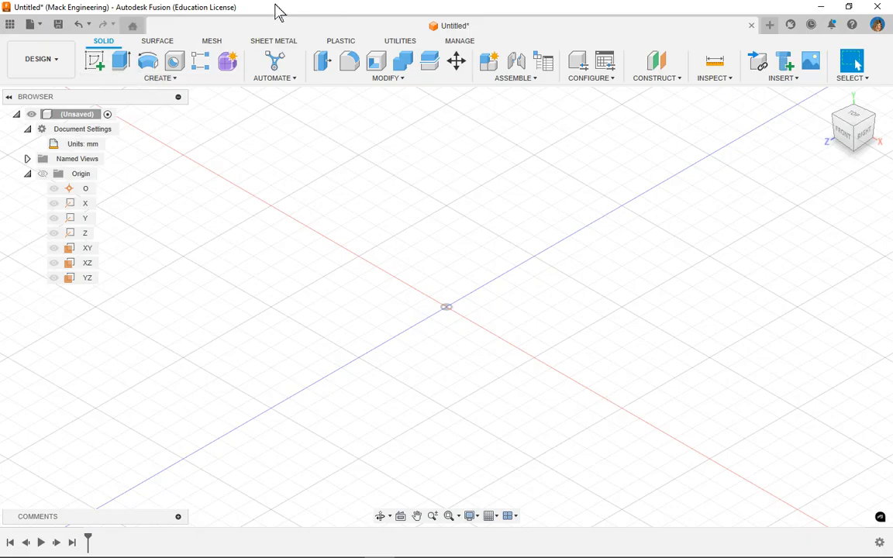
Save the design as "1.3.3 Constraints part 2" in IED Designs > Unit 1
left_click(31, 24)
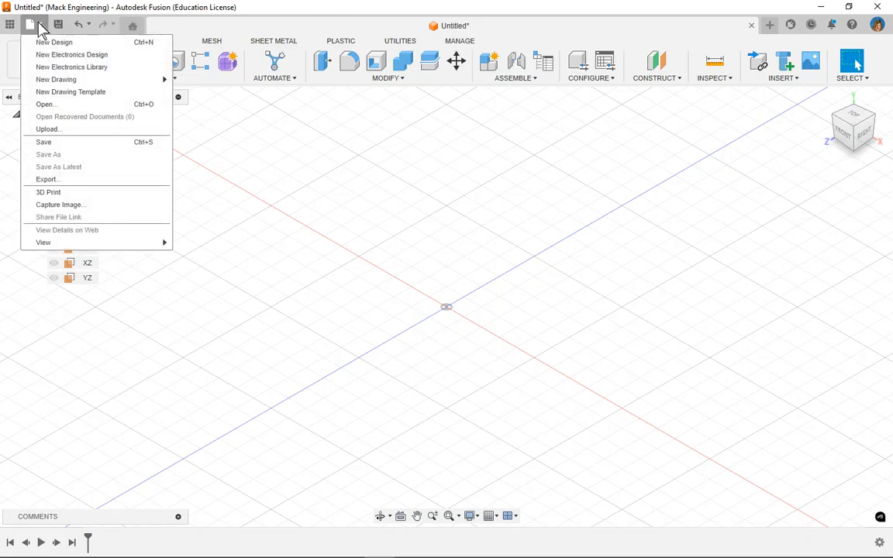
left_click(49, 143)
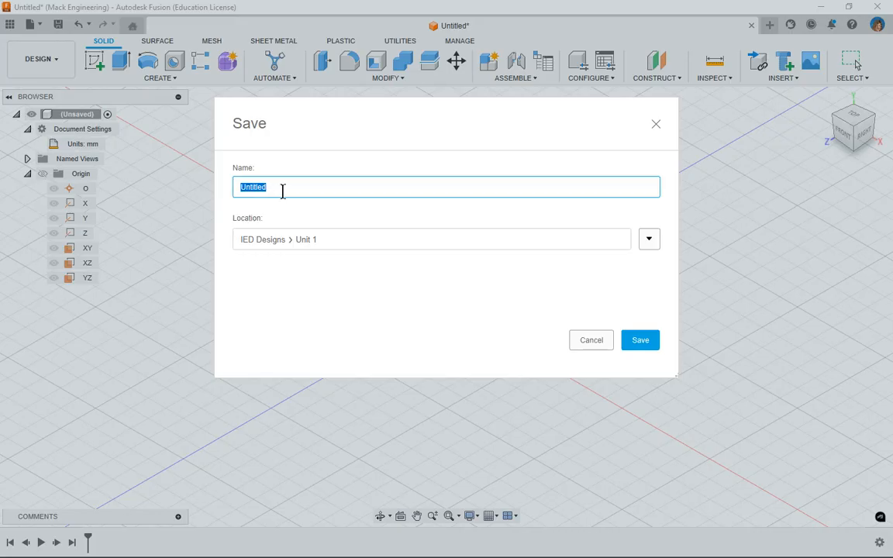
type("1.3.3 Constraints part 2")
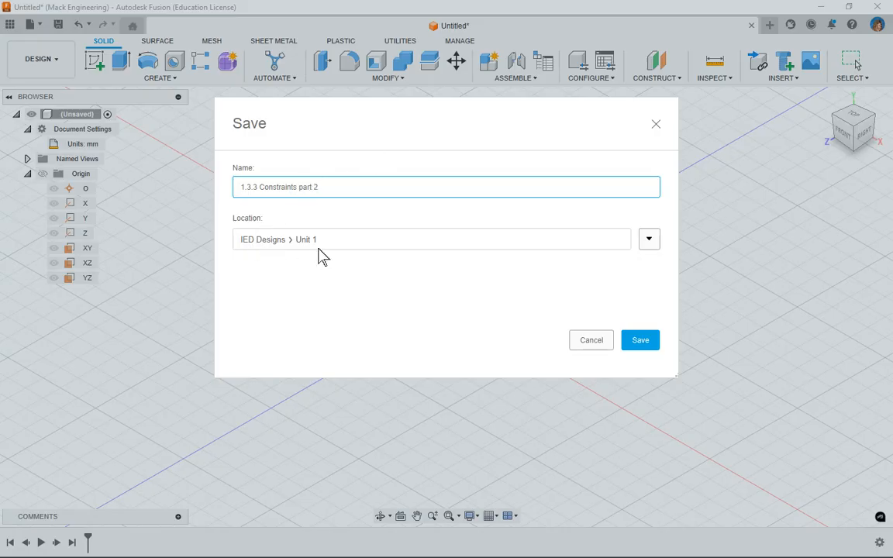
left_click(635, 349)
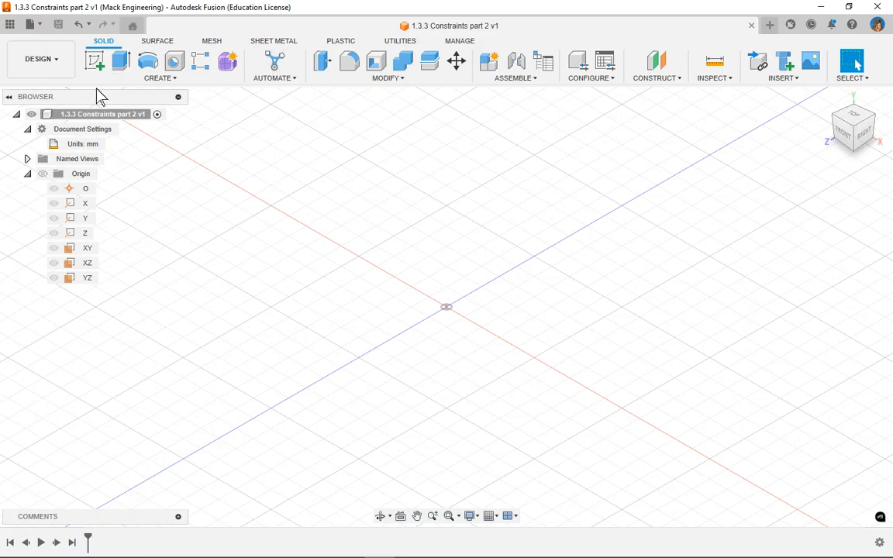
Start a sketch on the XZ origin plane, activate the Line tool and check the sketch palette's grid and snap options
left_click(97, 63)
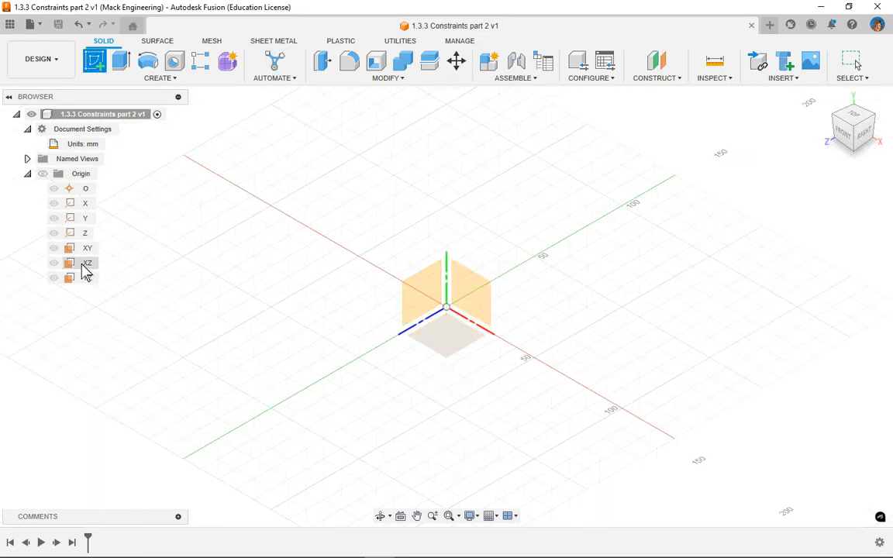
left_click(83, 265)
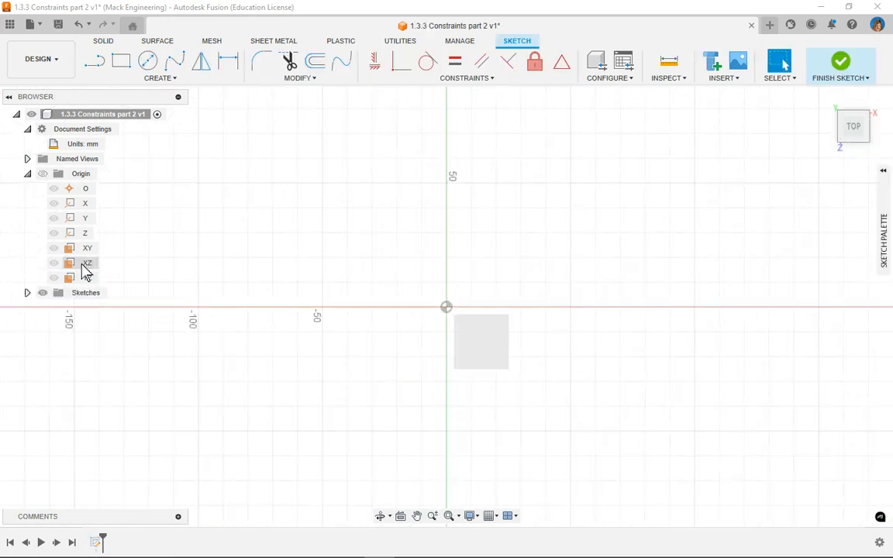
left_click(95, 62)
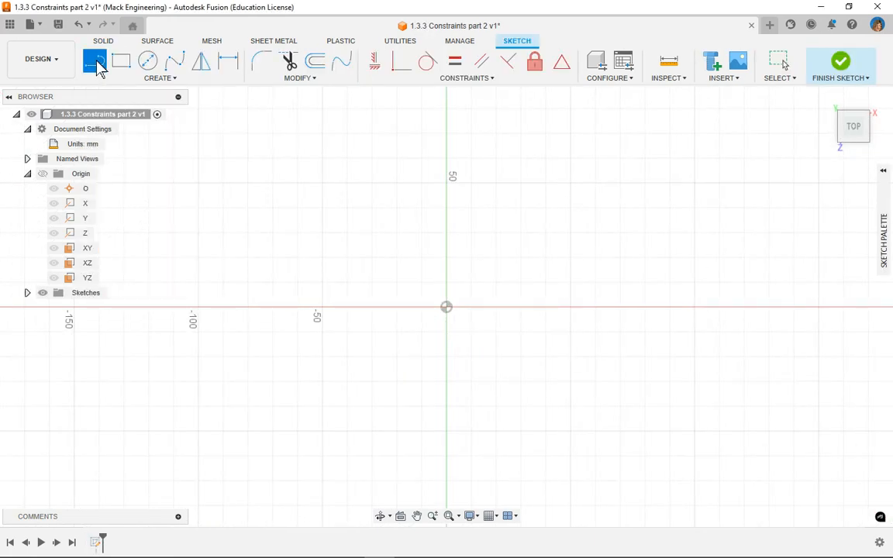
left_click(885, 184)
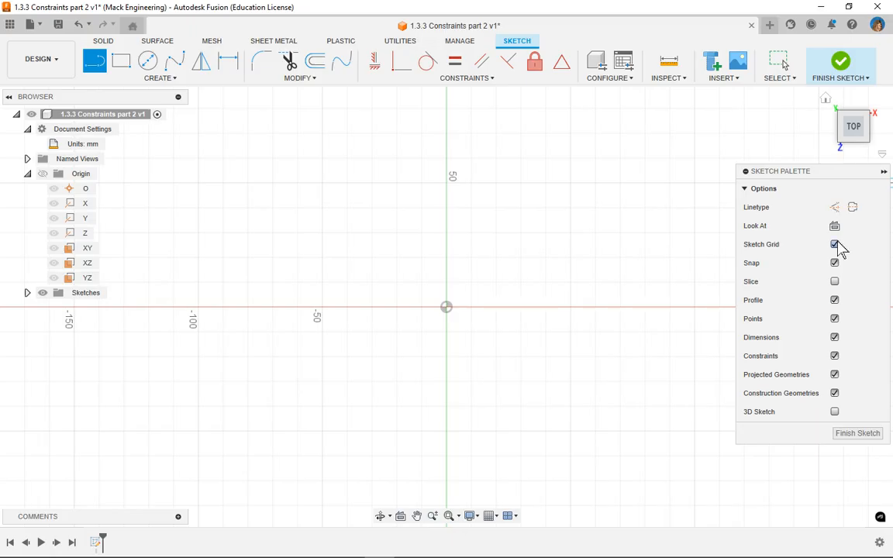
left_click(884, 172)
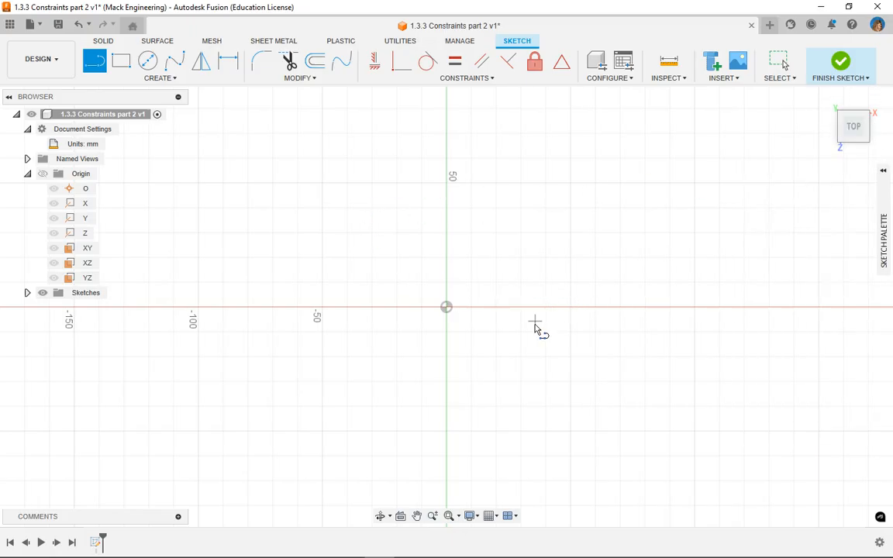
Draw a horizontal baseline about 140 mm long through the origin, a 20 mm left side and a 40 mm left ledge
left_click(446, 307)
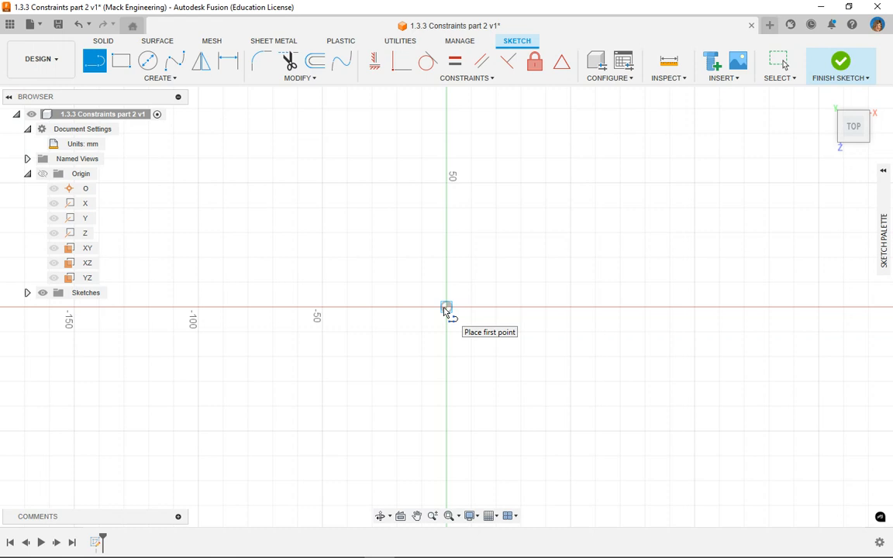
left_click_drag(446, 309, 596, 310)
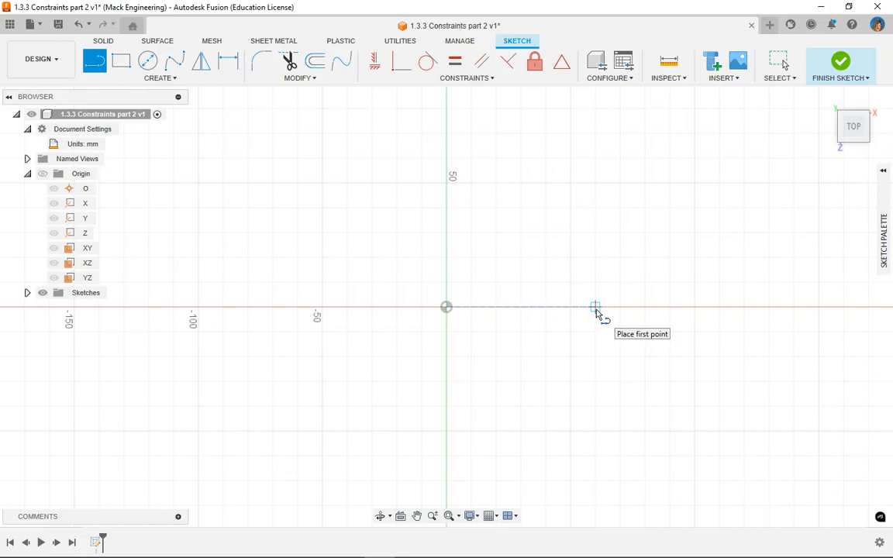
left_click_drag(595, 308, 249, 309)
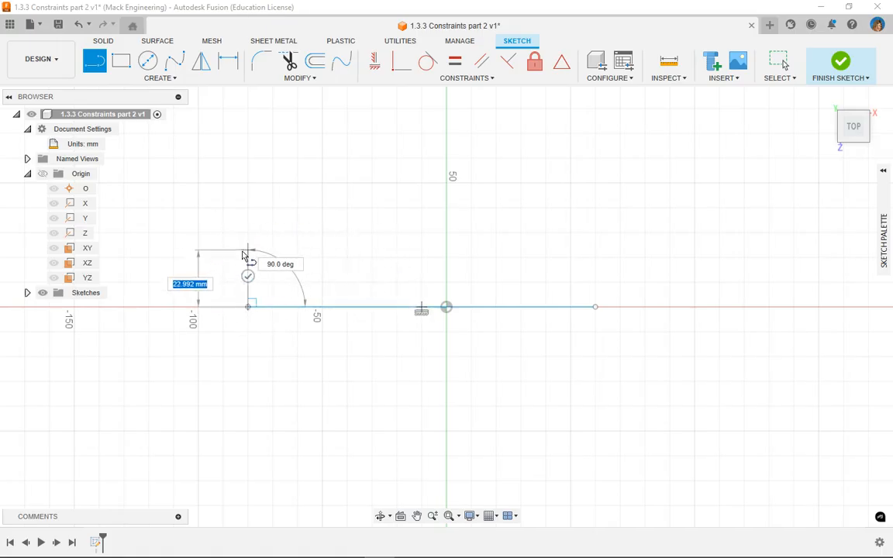
left_click(248, 258)
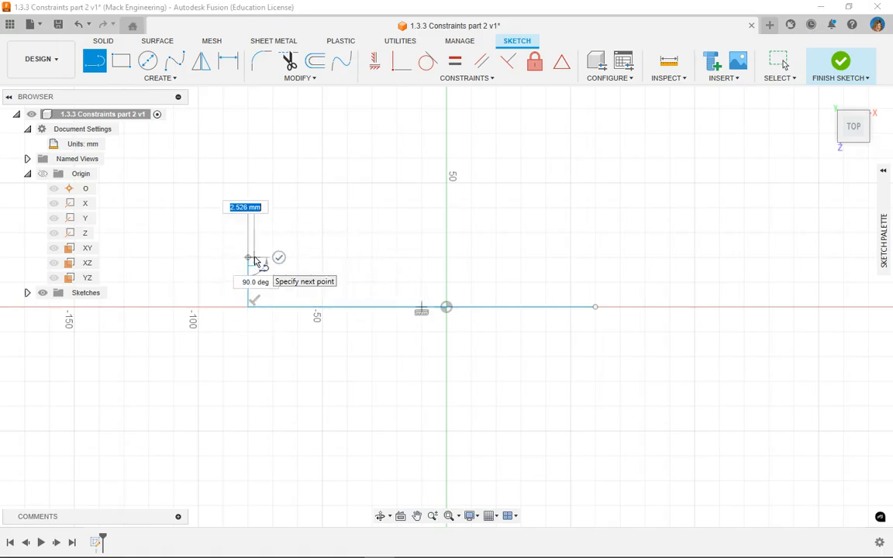
left_click(345, 262)
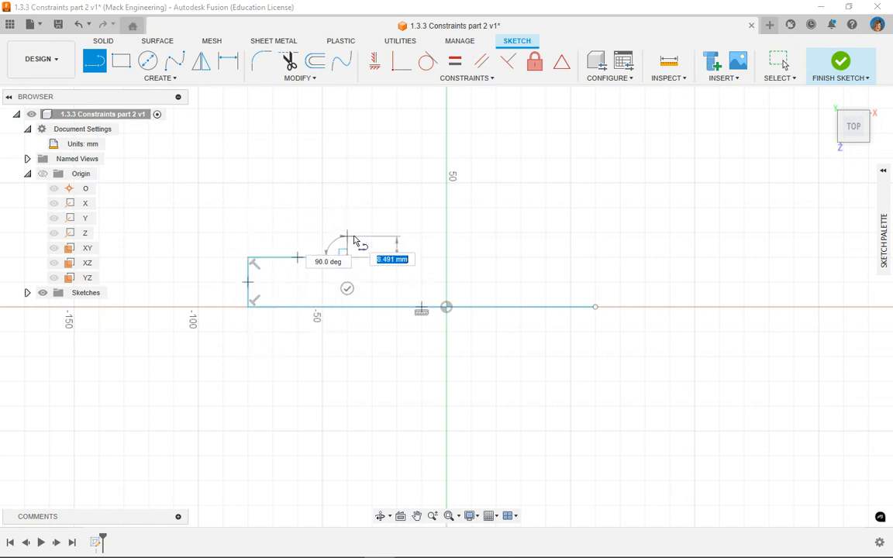
Continue the profile with a left slope, a 40 mm vertical edge, a 40 mm top edge and a 30 mm right edge downward
left_click(396, 208)
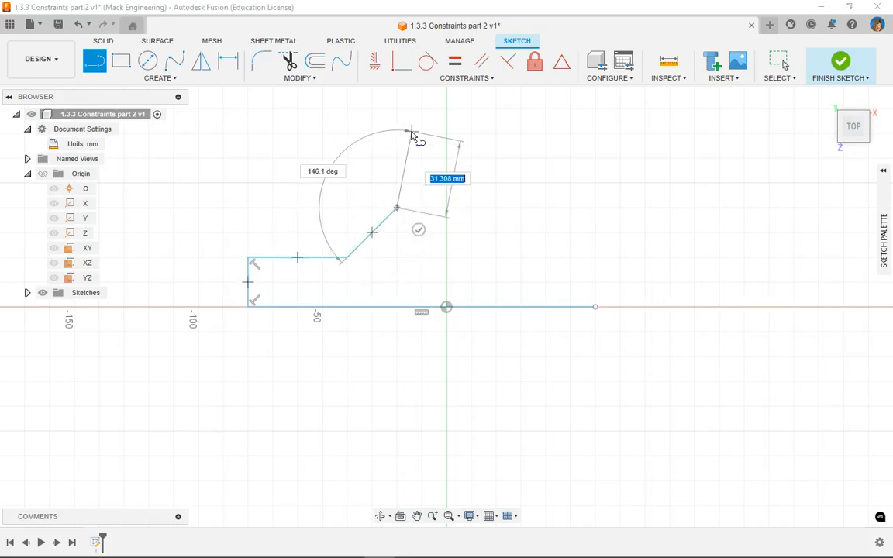
left_click(397, 109)
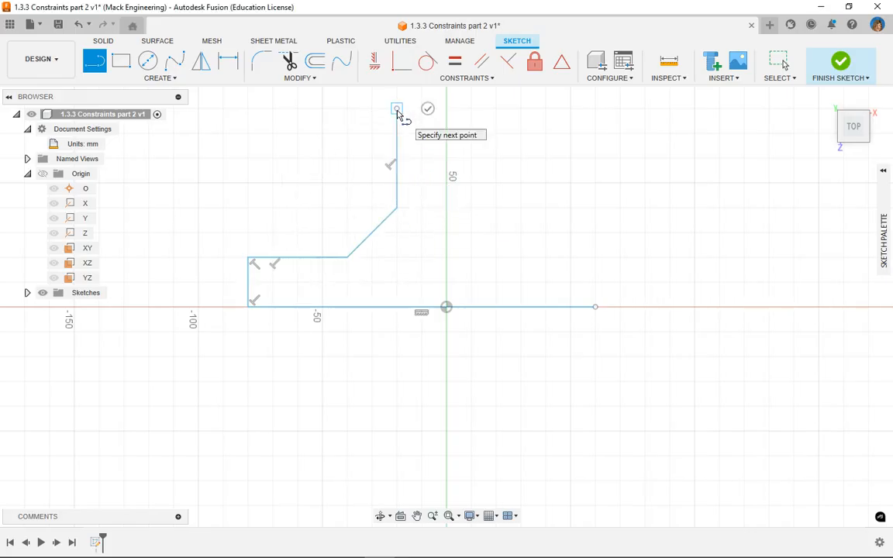
left_click(496, 109)
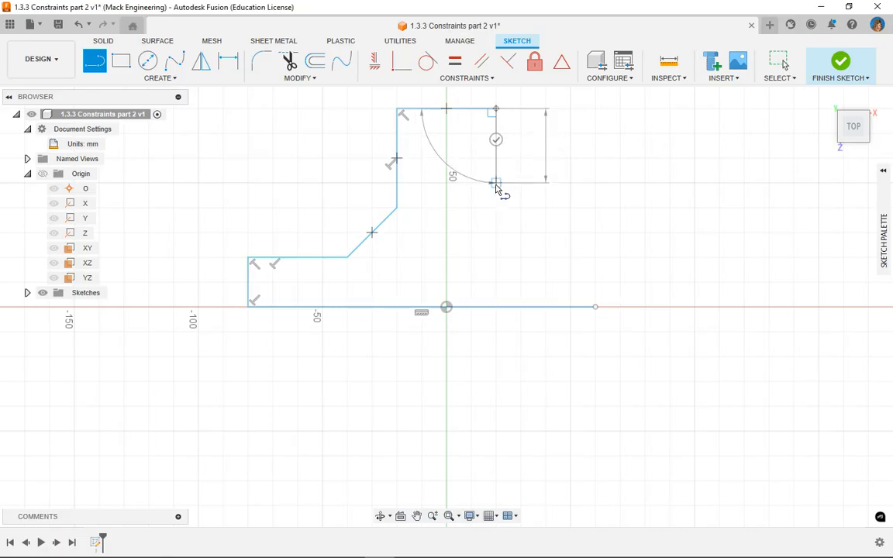
left_click(496, 185)
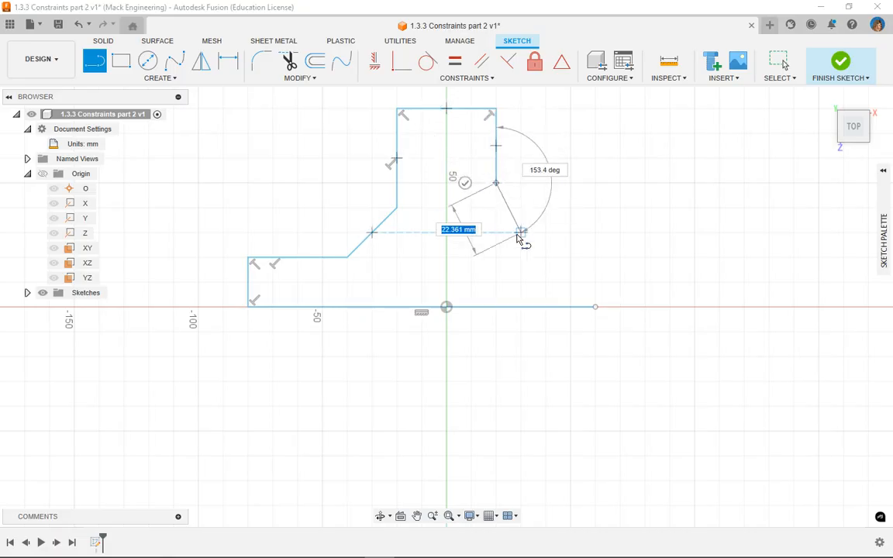
Close the profile with a right slope, a 20 mm right ledge and a vertical side down to the baseline's end, and finish the Line tool
left_click(546, 256)
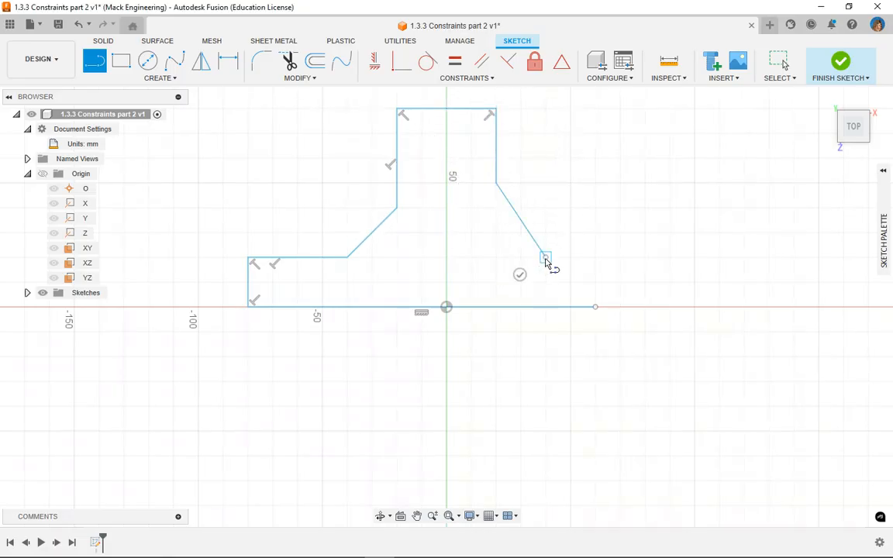
left_click(595, 256)
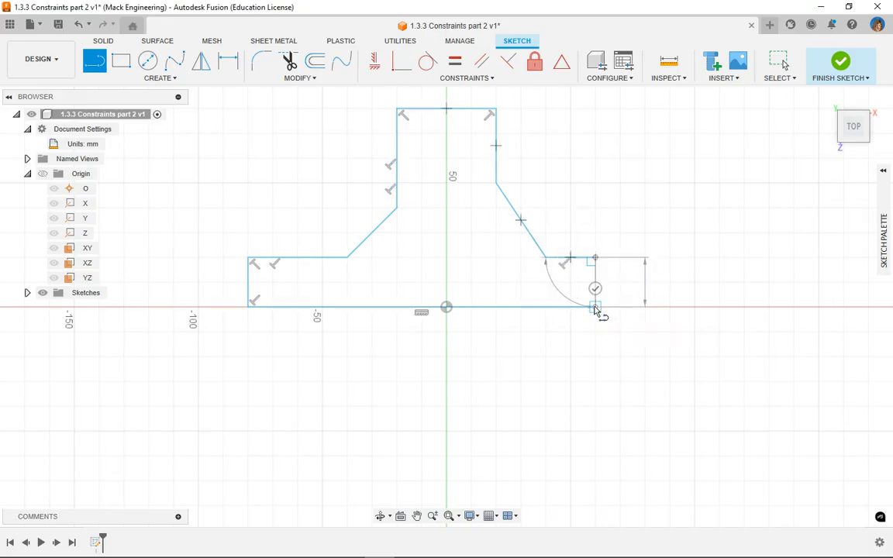
left_click(596, 308)
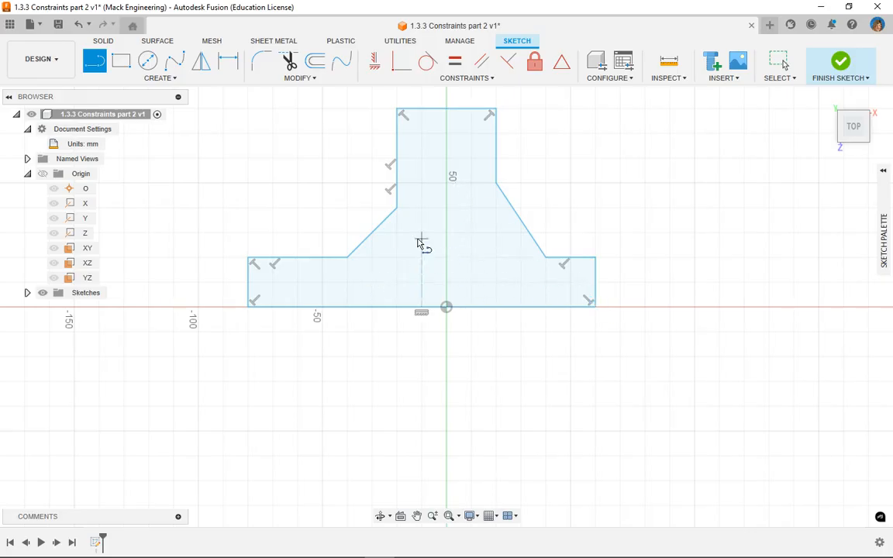
right_click(625, 261)
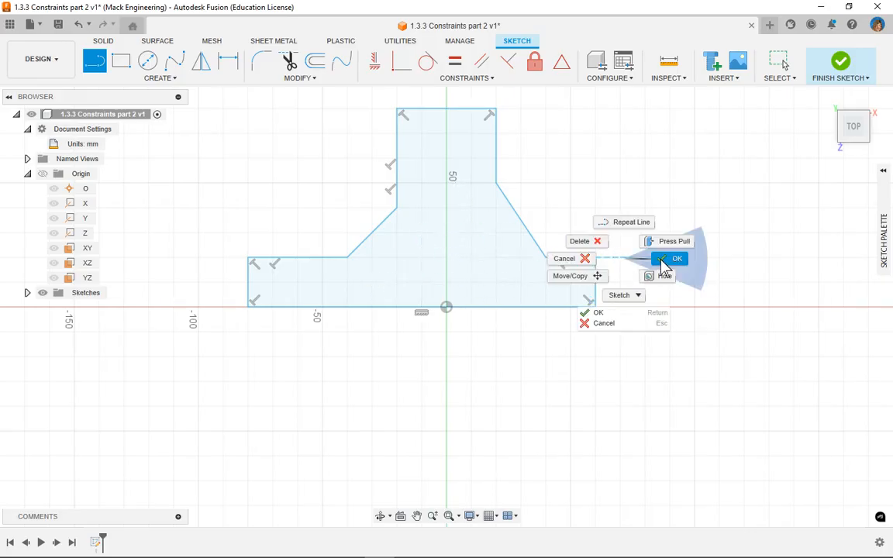
left_click(668, 260)
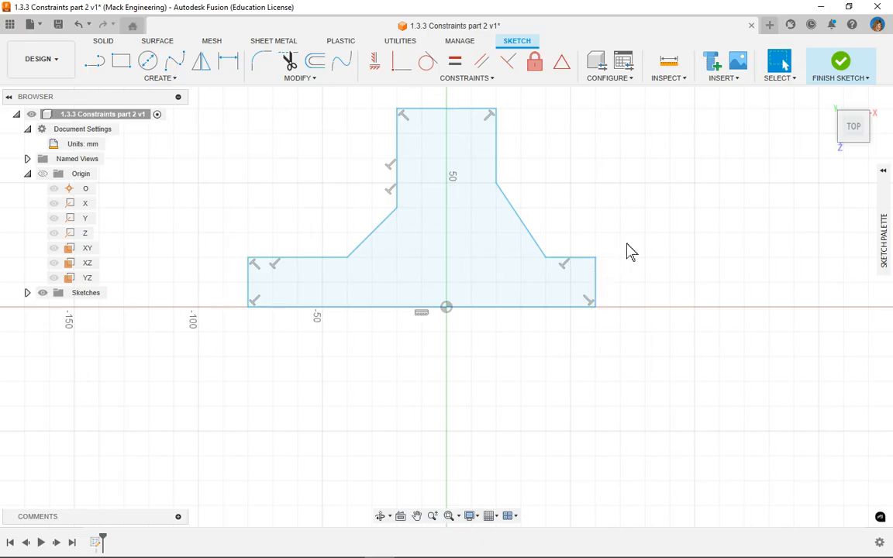
Test how the left ledge and the upper section's left edge can move, shifting the upper left edge slightly inward
middle_click_drag(631, 242, 648, 325)
scroll(662, 332, "down", 1)
scroll(662, 332, "up", 5)
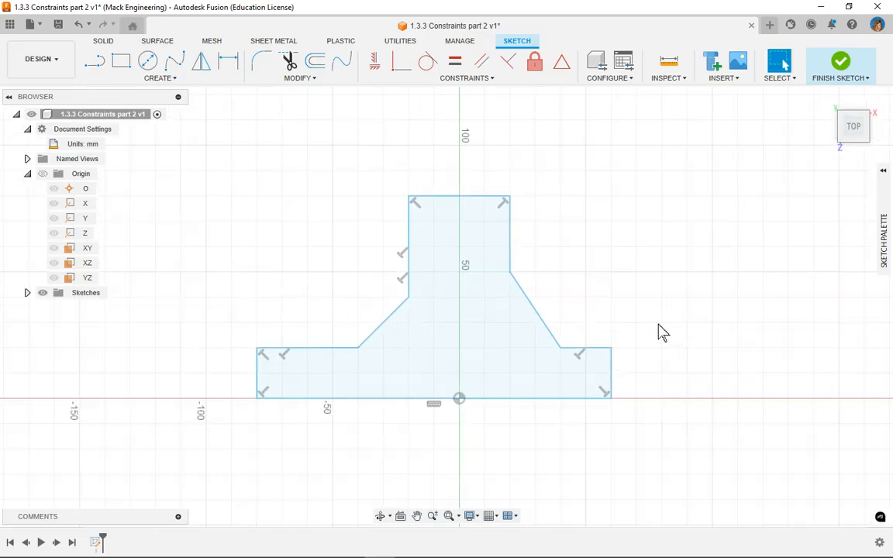
mouse_move(584, 269)
middle_mouse_down()
mouse_move(698, 297)
mouse_move(783, 295)
middle_mouse_up()
scroll(787, 303, "down", 1)
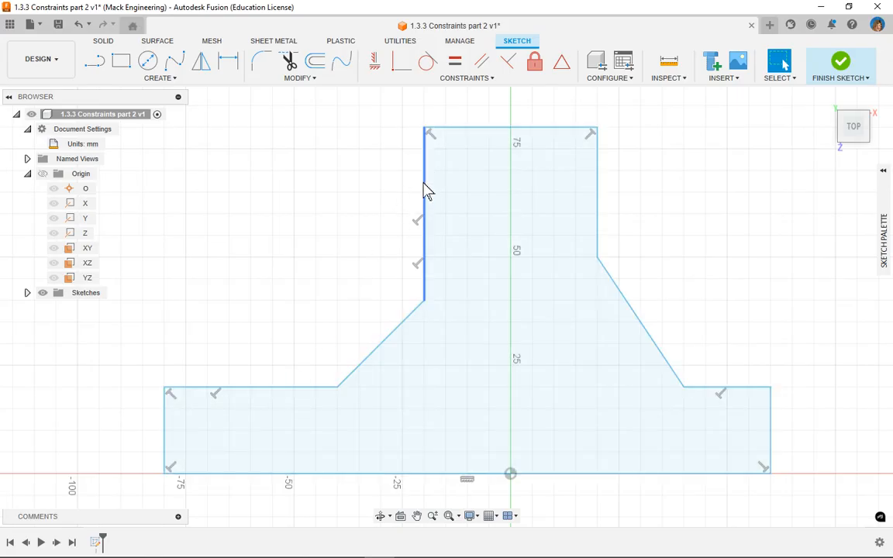
mouse_move(277, 387)
left_mouse_down()
mouse_move(323, 16)
mouse_move(339, 193)
mouse_move(311, 394)
mouse_move(348, 403)
mouse_move(333, 372)
mouse_move(287, 128)
mouse_move(338, 393)
left_mouse_up()
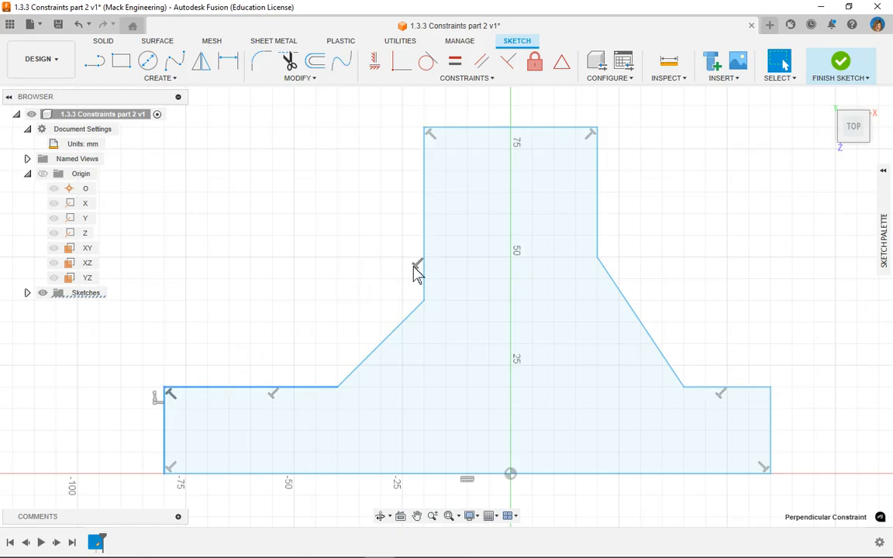
mouse_move(422, 282)
left_mouse_down()
mouse_move(142, 282)
mouse_move(430, 271)
left_mouse_up()
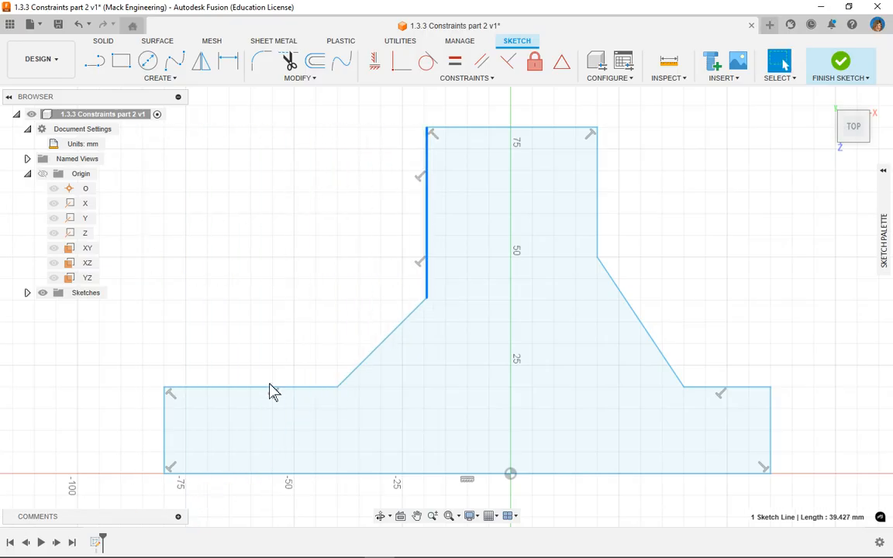
Inspect the perpendicular constraints at the profile's lower corners and on the right ledge
left_click(173, 468)
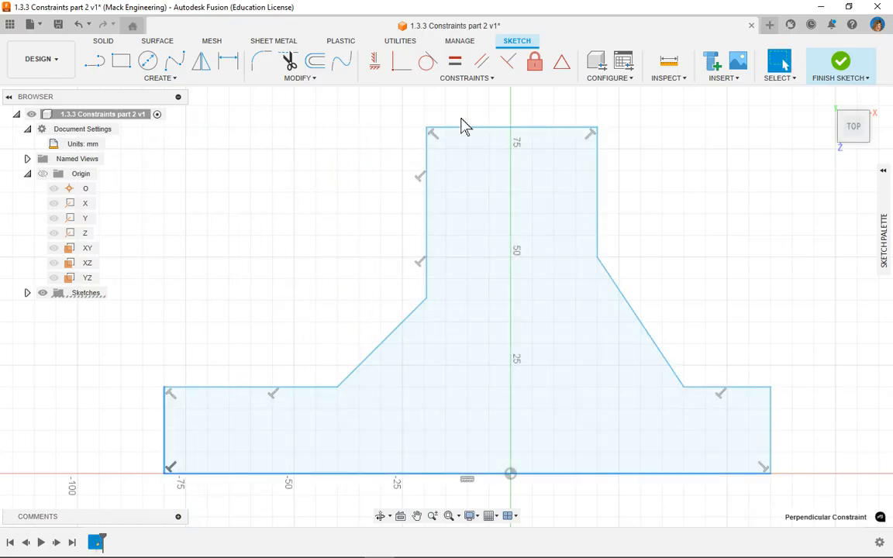
left_click(721, 397)
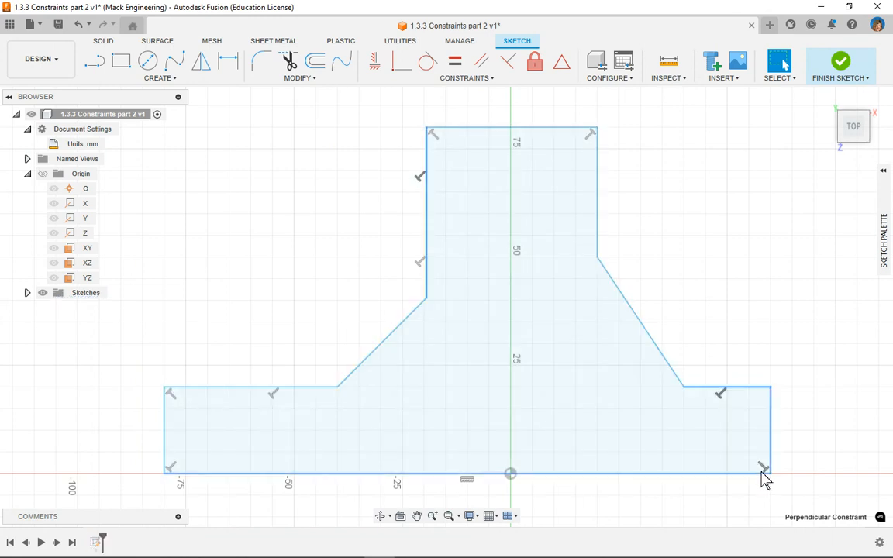
left_click(802, 424)
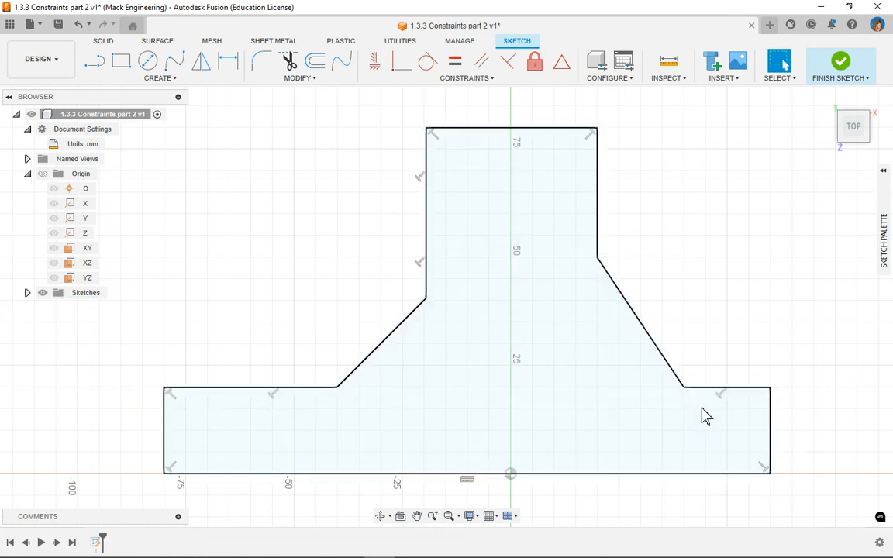
Test how the profile's corners can move by displacing the slope ends, right ledge, baseline's right end, left ledge and upper left corner
left_click_drag(426, 300, 345, 249)
left_click_drag(597, 259, 503, 358)
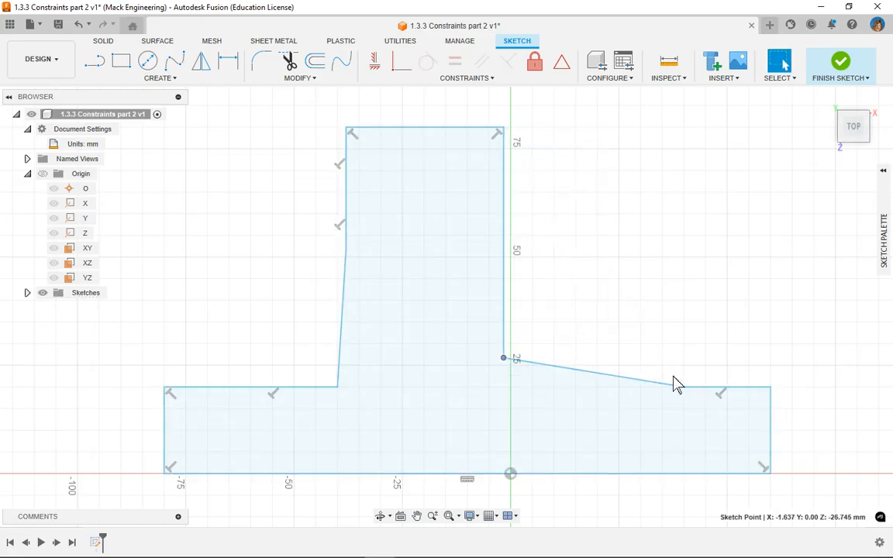
left_click_drag(686, 387, 686, 244)
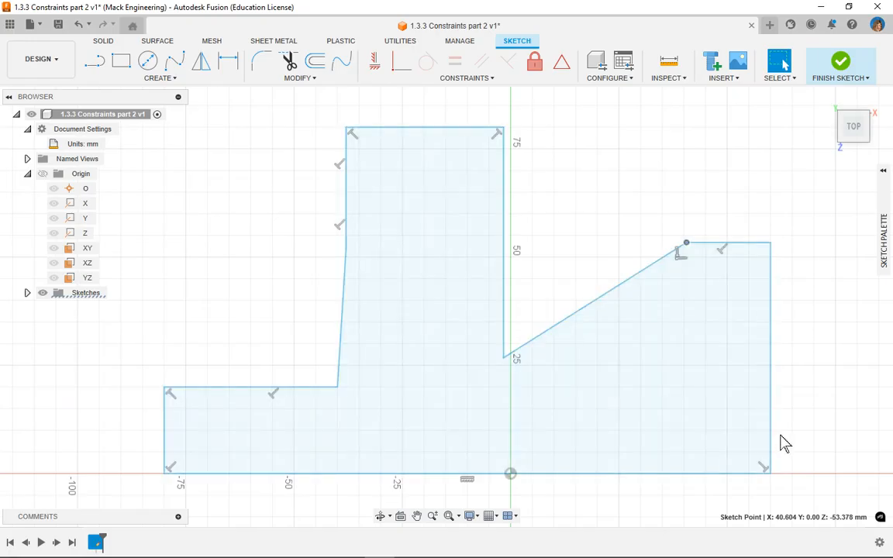
left_click_drag(771, 475, 674, 422)
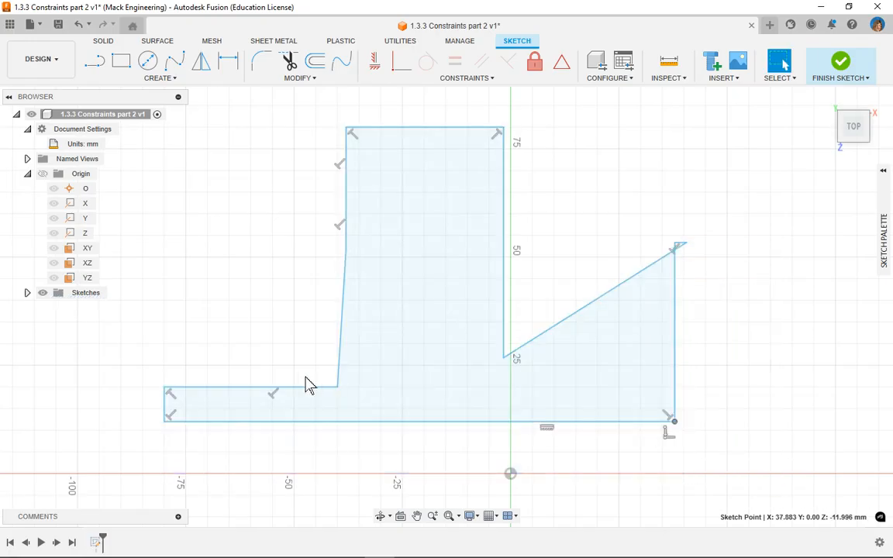
left_click_drag(339, 389, 249, 291)
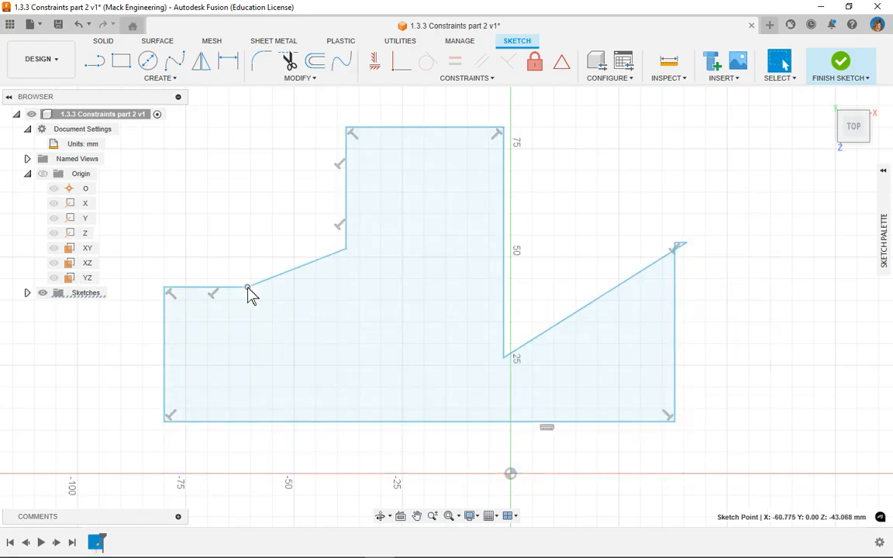
left_click_drag(347, 142, 442, 249)
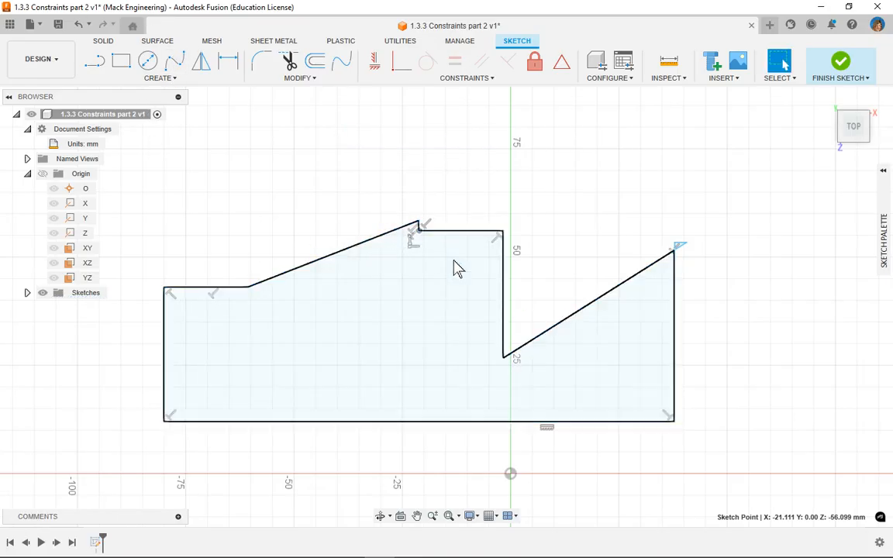
Undo all the test drags, including the earlier shift of the upper left edge, keeping the profile's closing line on the right
left_click(78, 24)
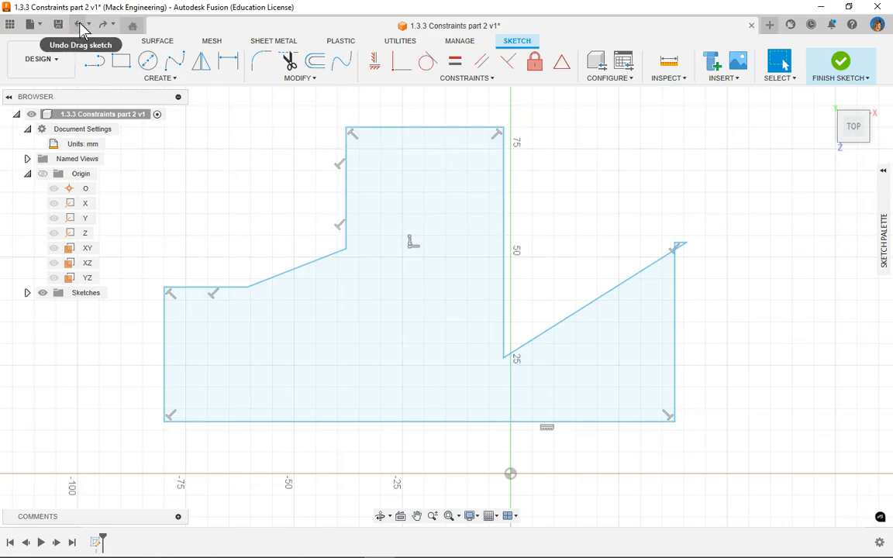
left_click(79, 25)
left_click(79, 25)
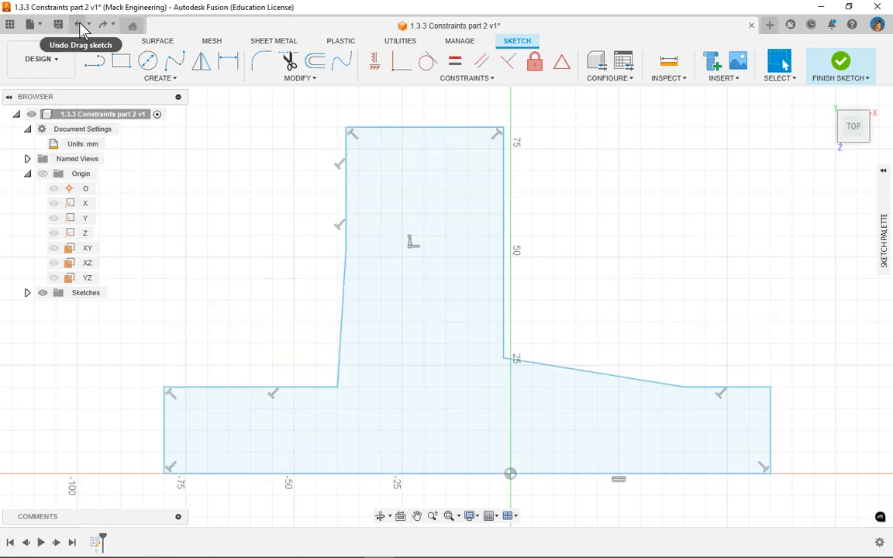
left_click(80, 26)
left_click(81, 25)
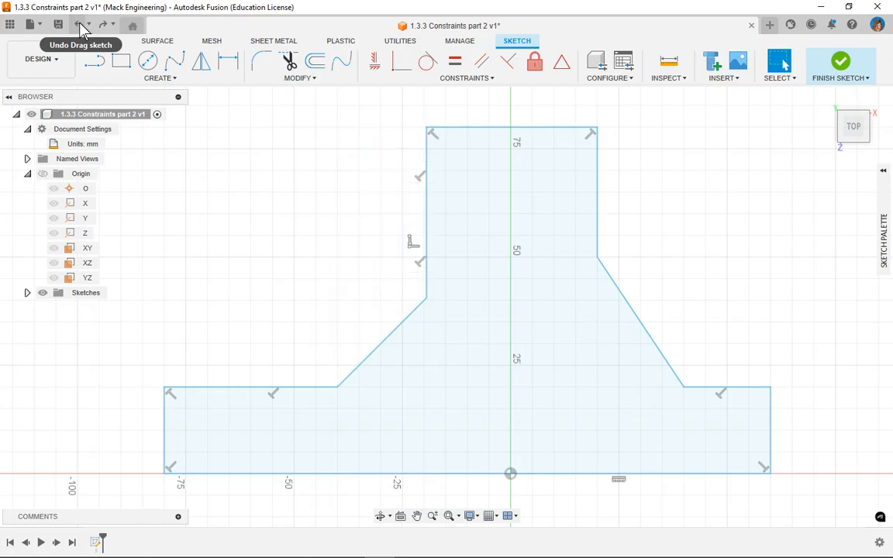
left_click(80, 26)
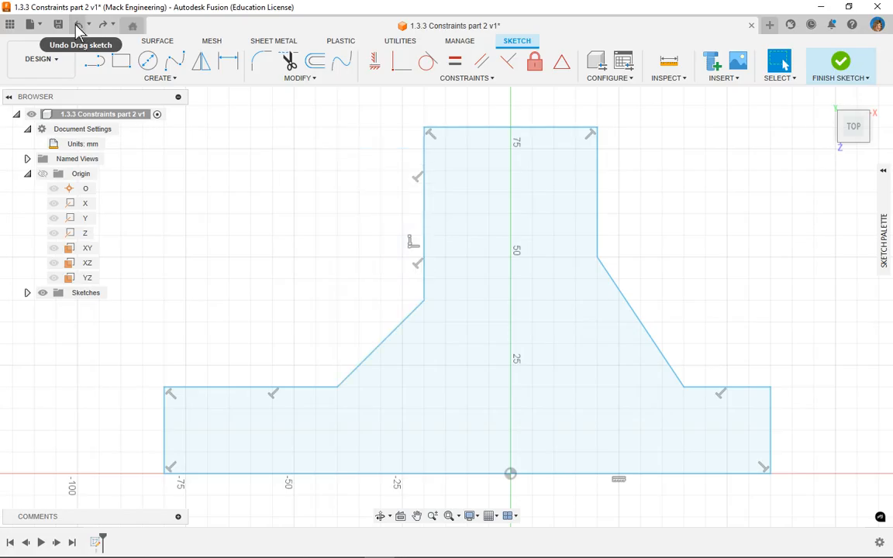
left_click(77, 26)
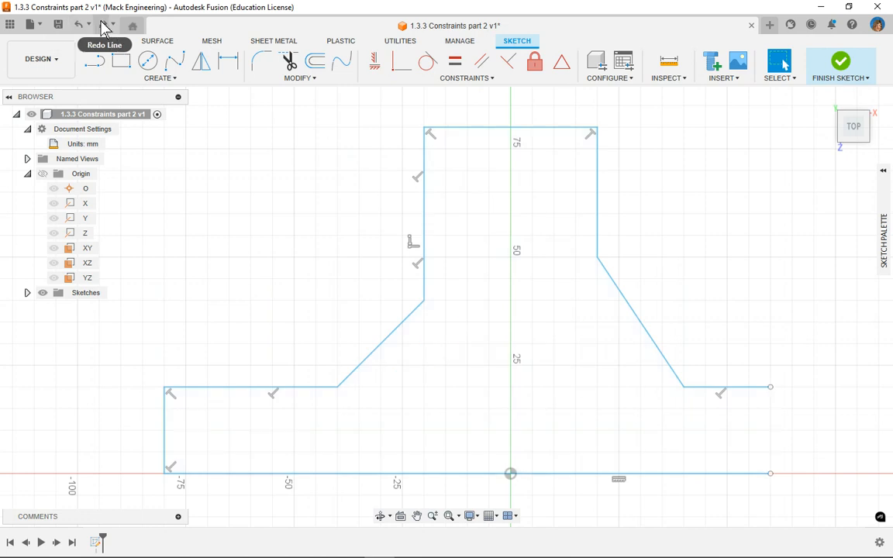
left_click(102, 24)
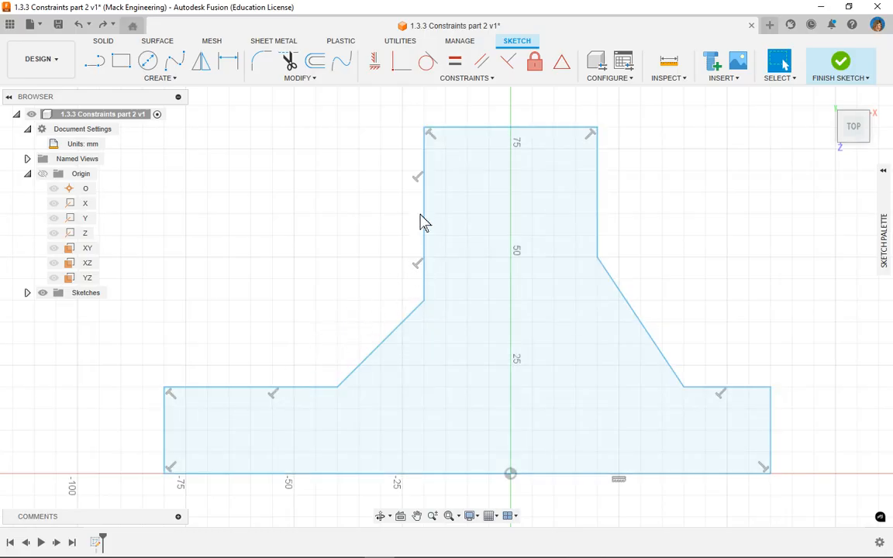
Delete the perpendicular constraint at the upper section's left corner and the two on its left vertical edge
left_click(416, 178)
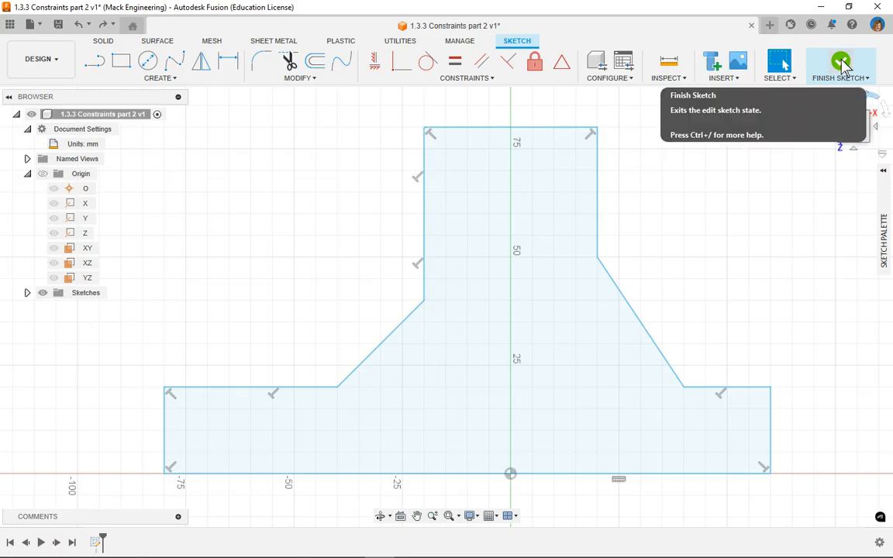
left_click(435, 142)
right_click(434, 142)
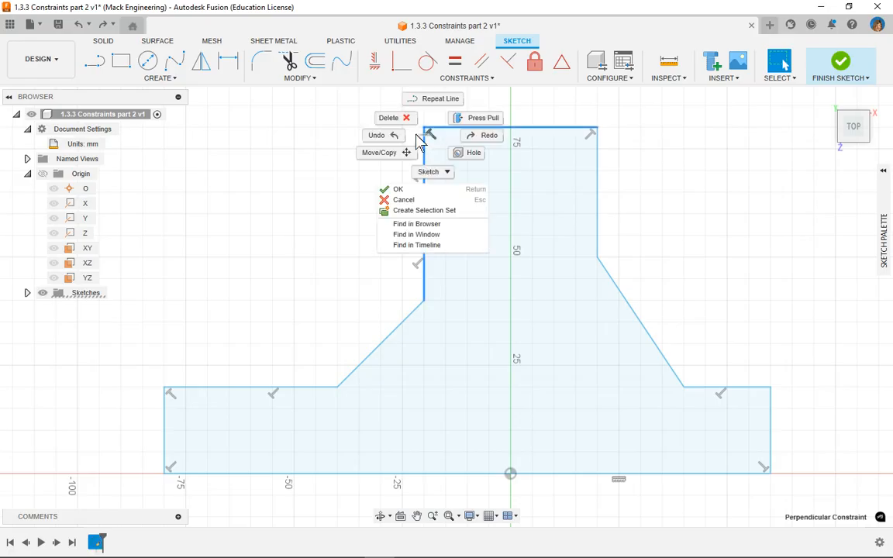
left_click(394, 118)
left_click(418, 179)
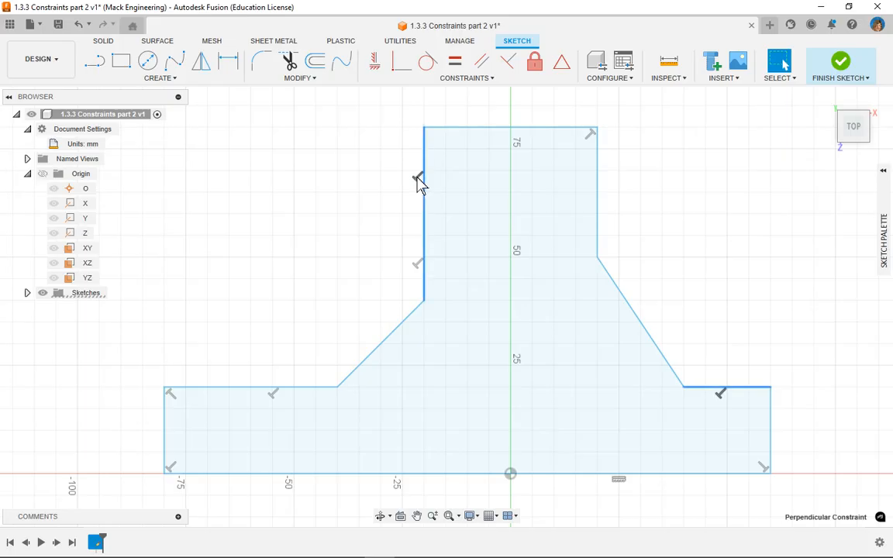
right_click(418, 180)
left_click(373, 158)
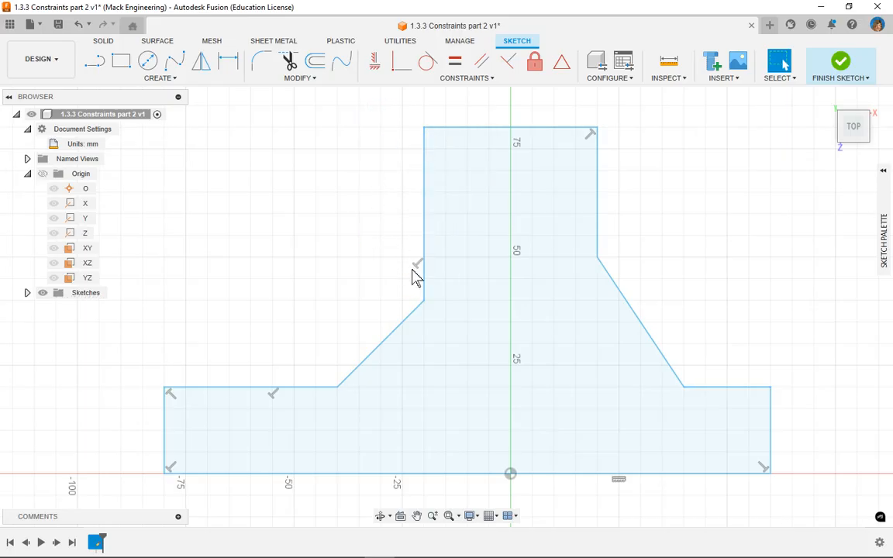
left_click(418, 264)
right_click(418, 264)
left_click(387, 248)
Delete the perpendicular constraints at the left ledge's outer corner, both ends of the baseline and the upper section's right corner
right_click(172, 393)
left_click(147, 386)
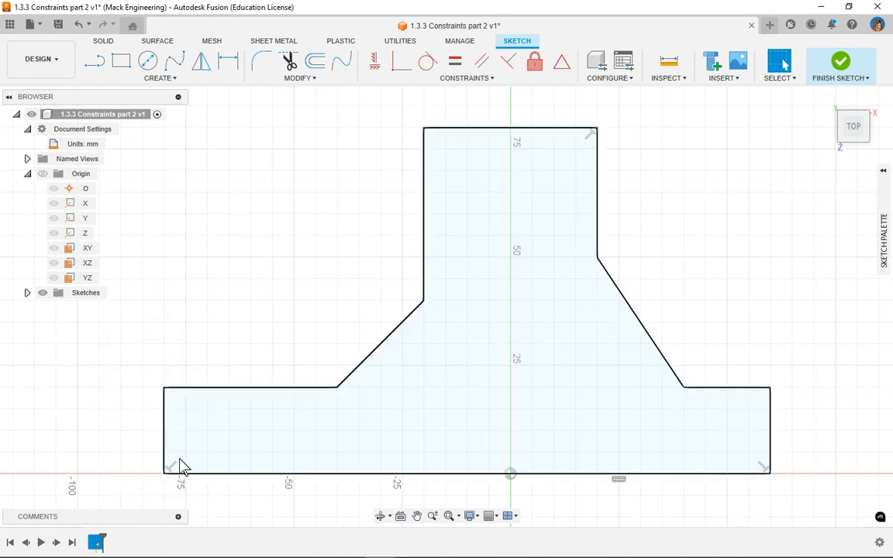
right_click(172, 471)
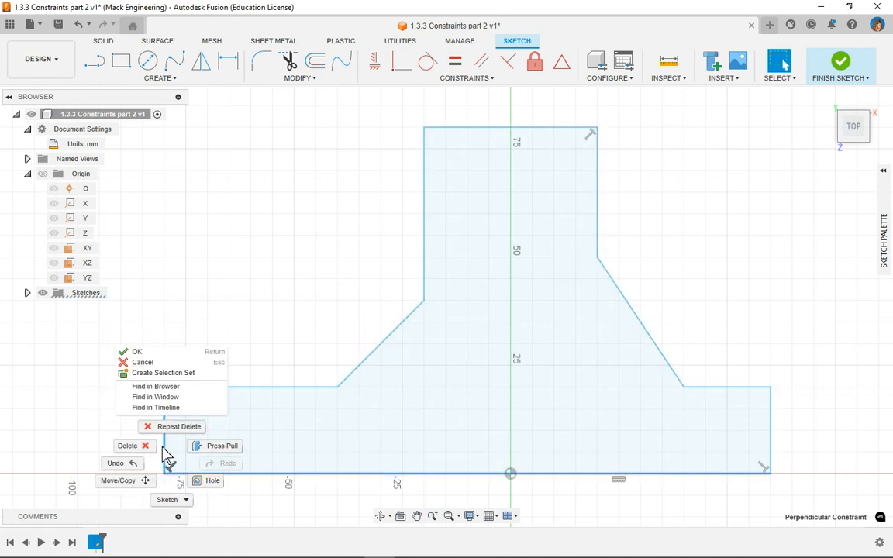
left_click(149, 453)
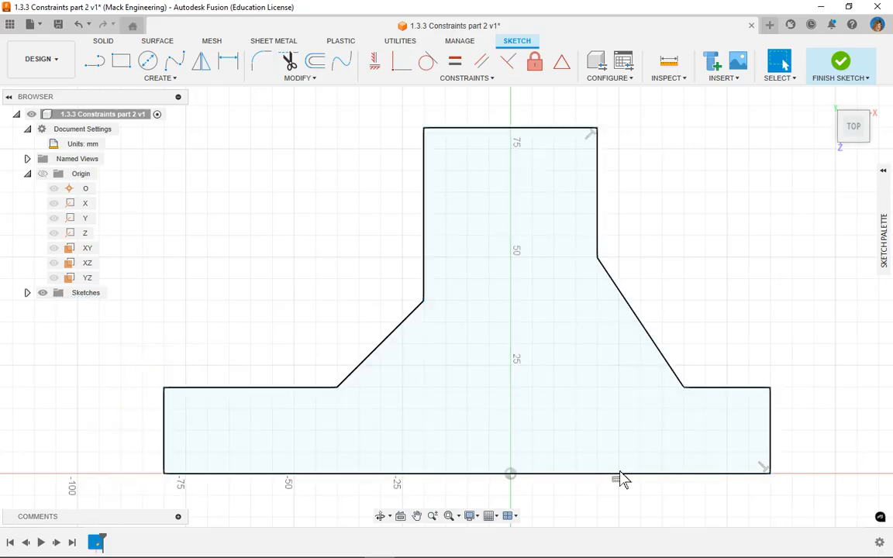
right_click(763, 468)
left_click(717, 451)
right_click(592, 137)
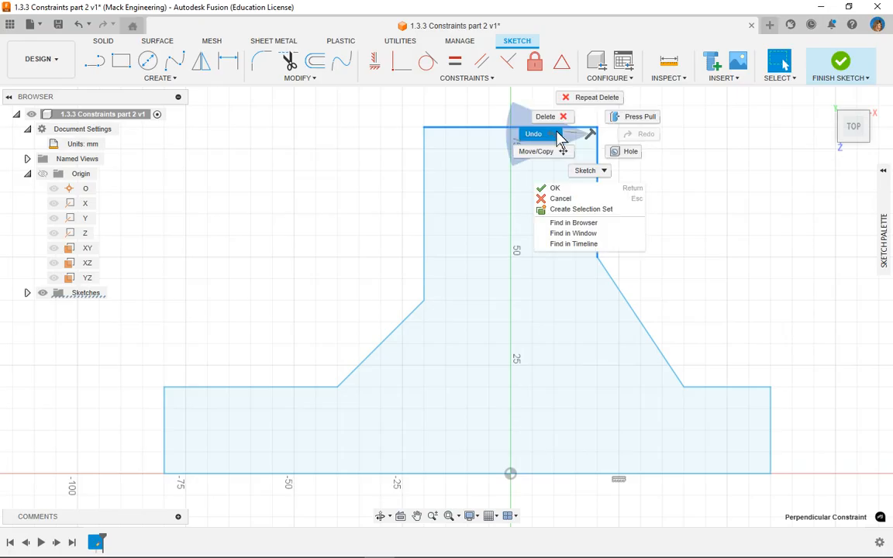
left_click(547, 117)
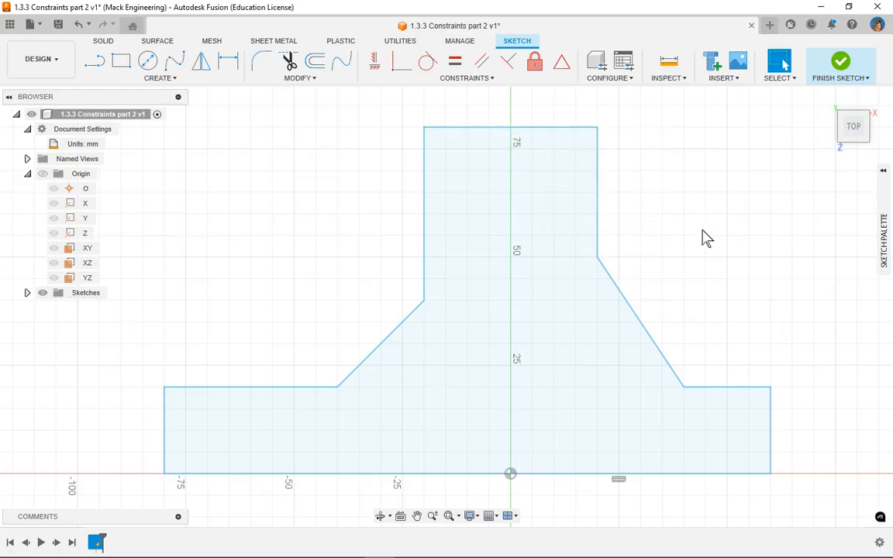
Finish the sketch and extrude the stepped profile 5 mm to one side as a new body
left_click(834, 75)
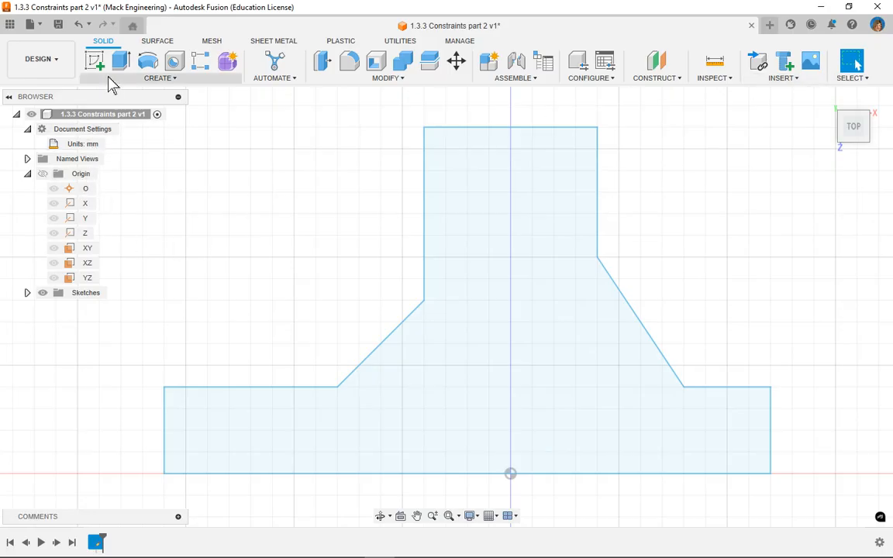
left_click(120, 62)
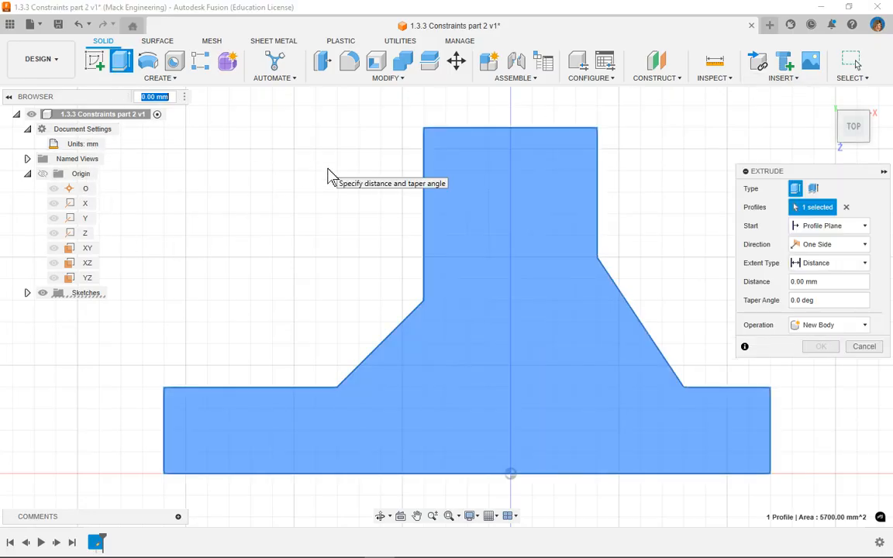
type("5")
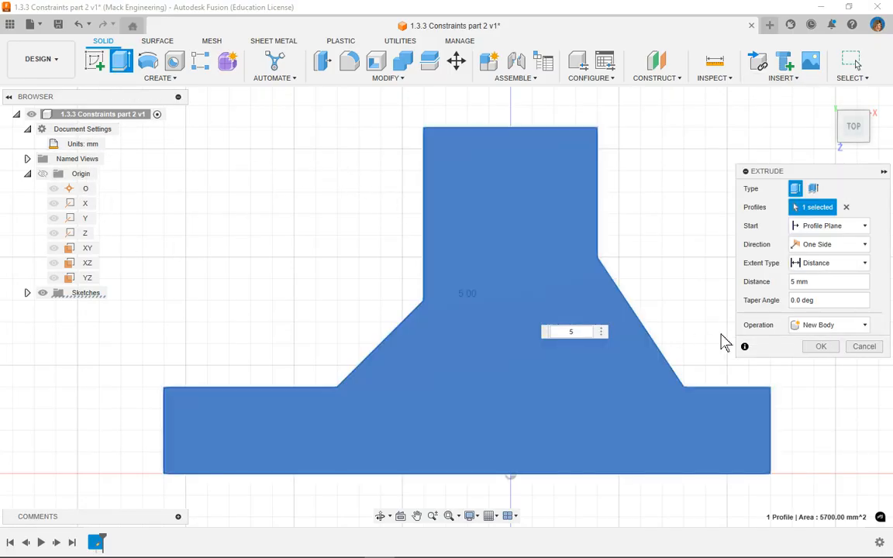
left_click(821, 346)
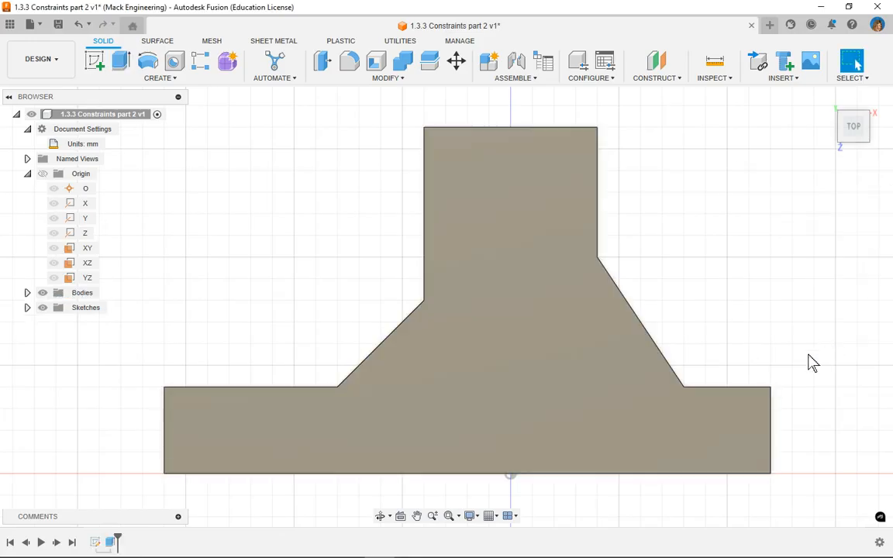
middle_click_drag(810, 363, 717, 368, "shift")
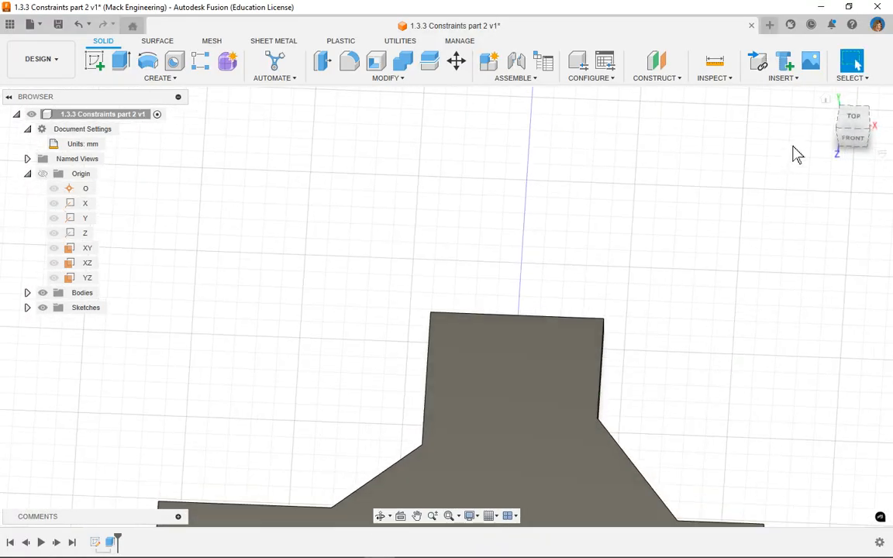
left_click(824, 103)
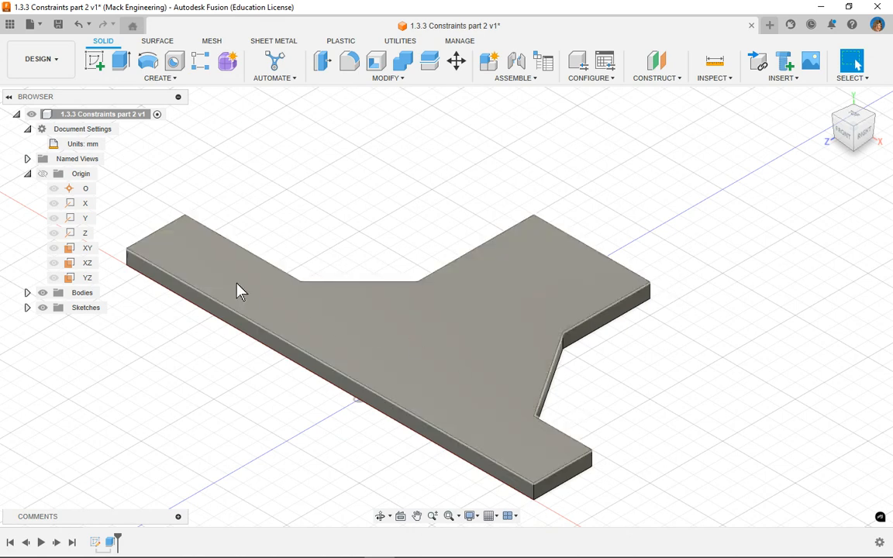